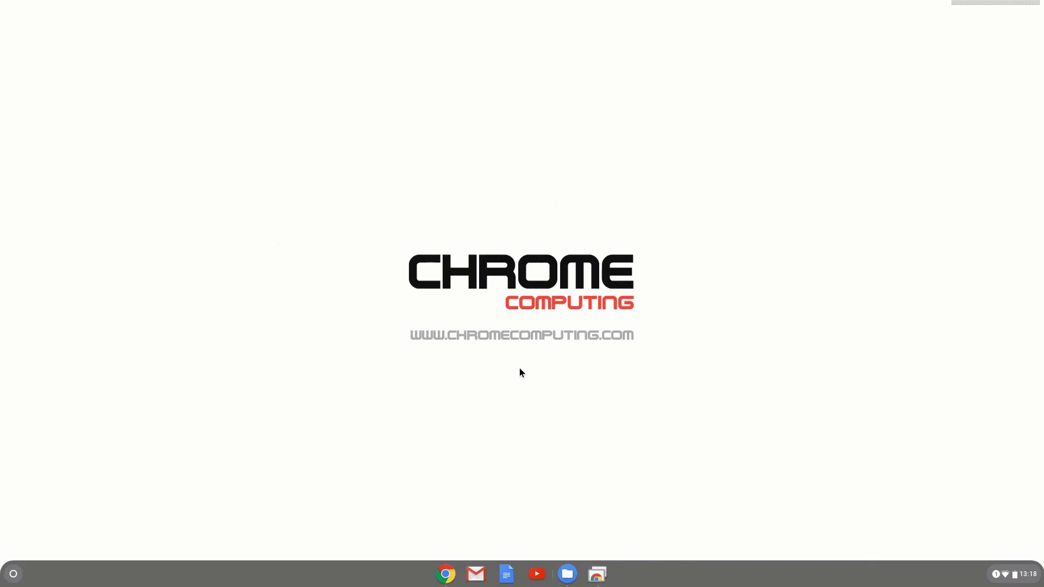
Open Chrome OS Settings from quick settings and expand its side menu of sections.
left_click(1007, 575)
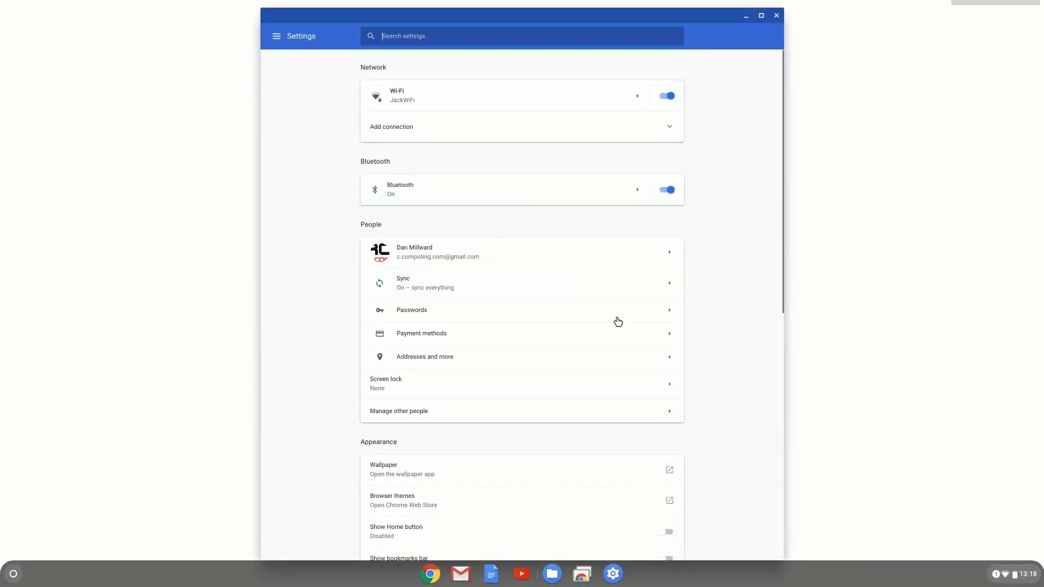
left_click(277, 37)
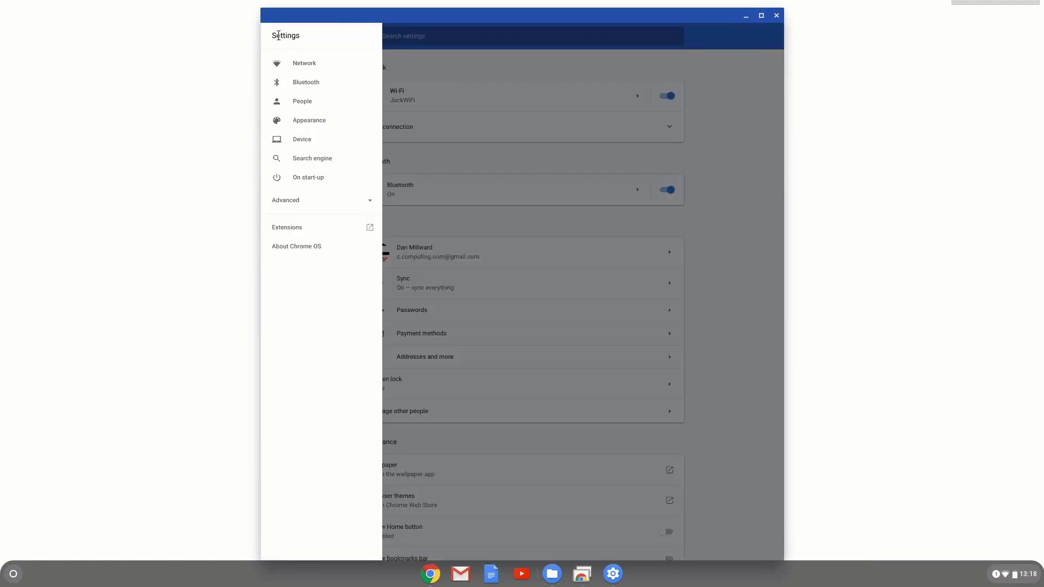
View the About Chrome OS page showing version 70.0.3538.76, then close Settings.
left_click(295, 249)
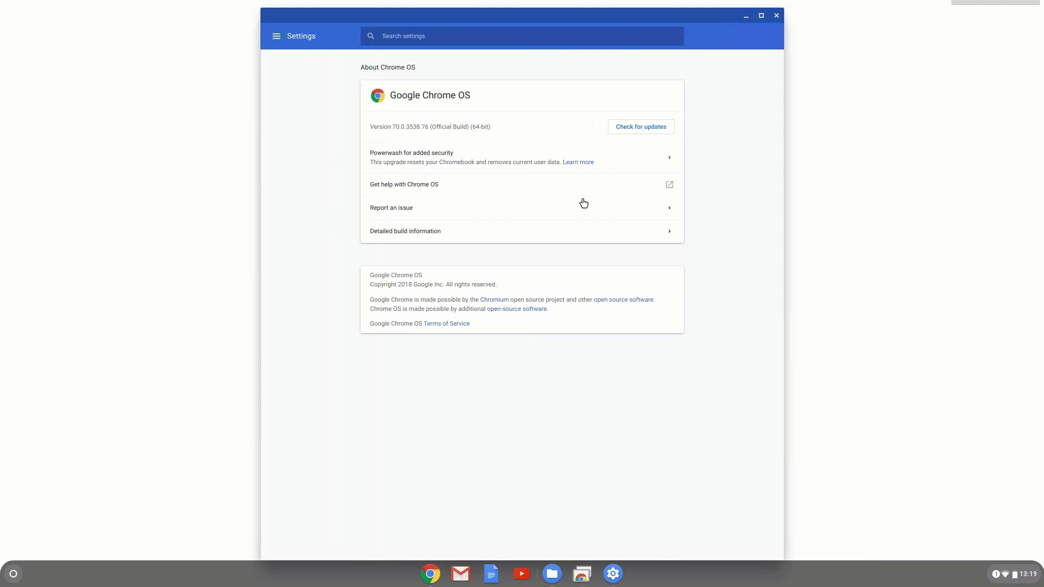
left_click(776, 15)
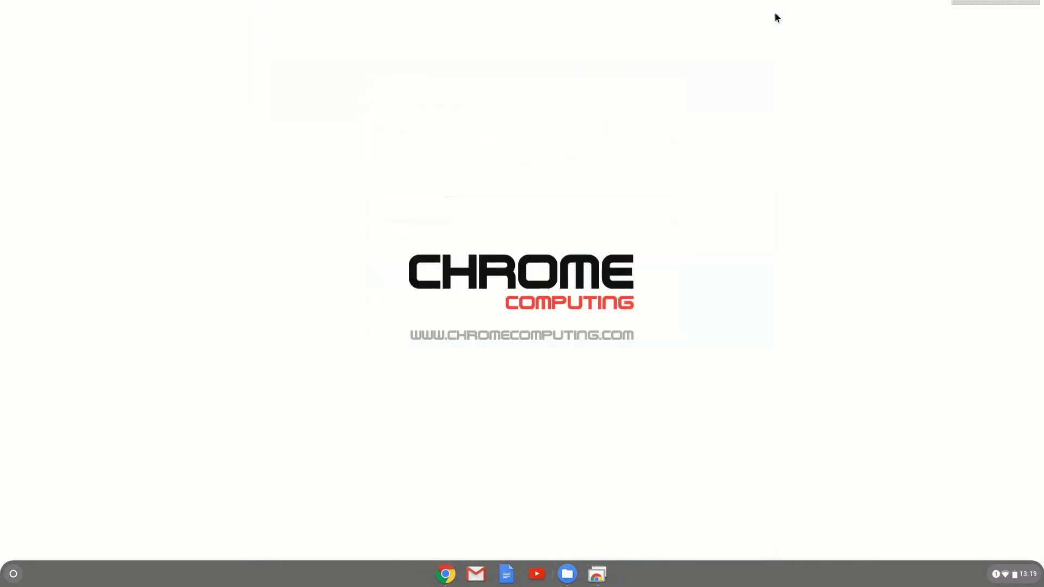